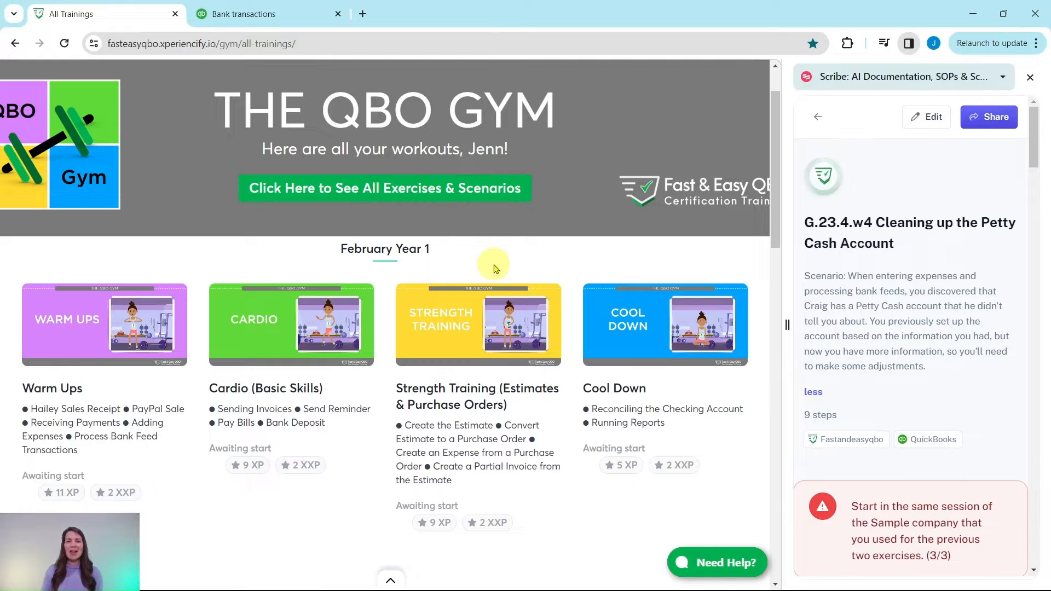
- Open the April Year 1 Warm Ups workout from the QBO Gym training list
scroll(463, 262, "down", 6)
scroll(438, 285, "down", 3)
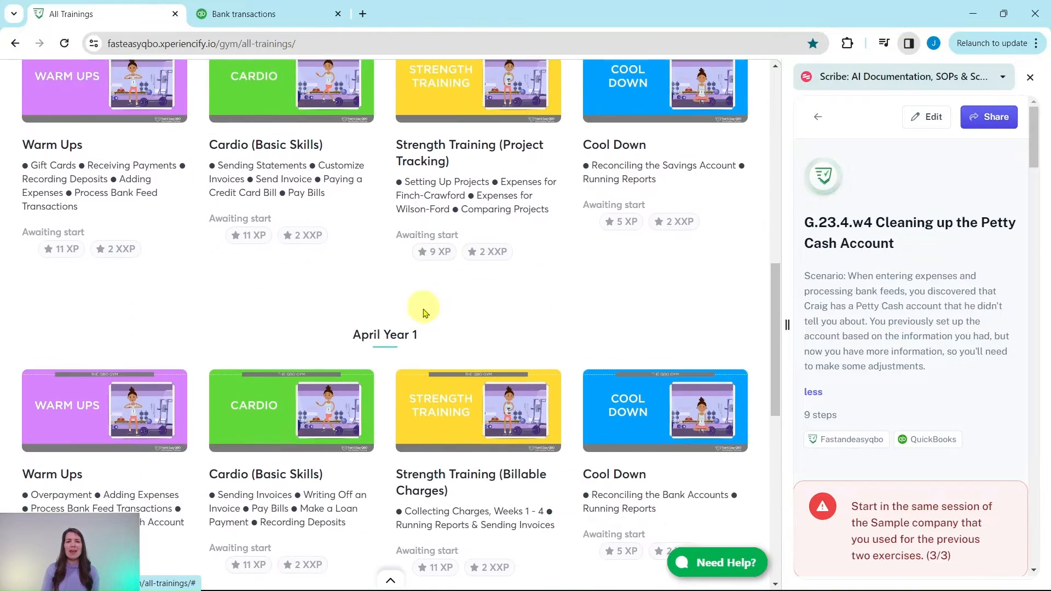
scroll(165, 334, "down", 1)
left_click(50, 338)
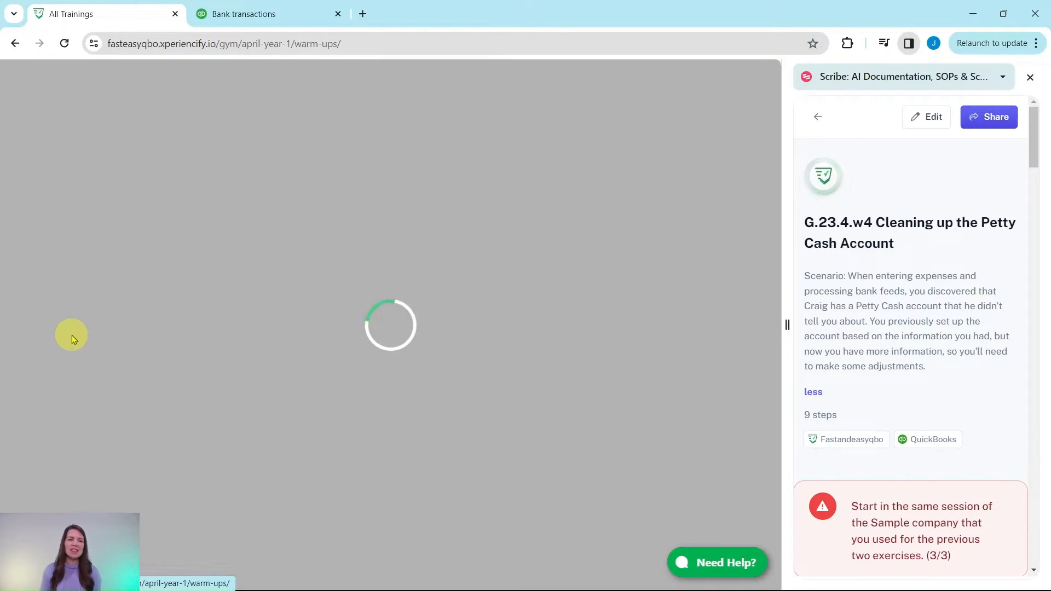
- Review the Warm Ups lesson through exercise G.23.4.w4 and read the opening instructions of the Petty Cash cleanup guide
scroll(101, 296, "down", 1)
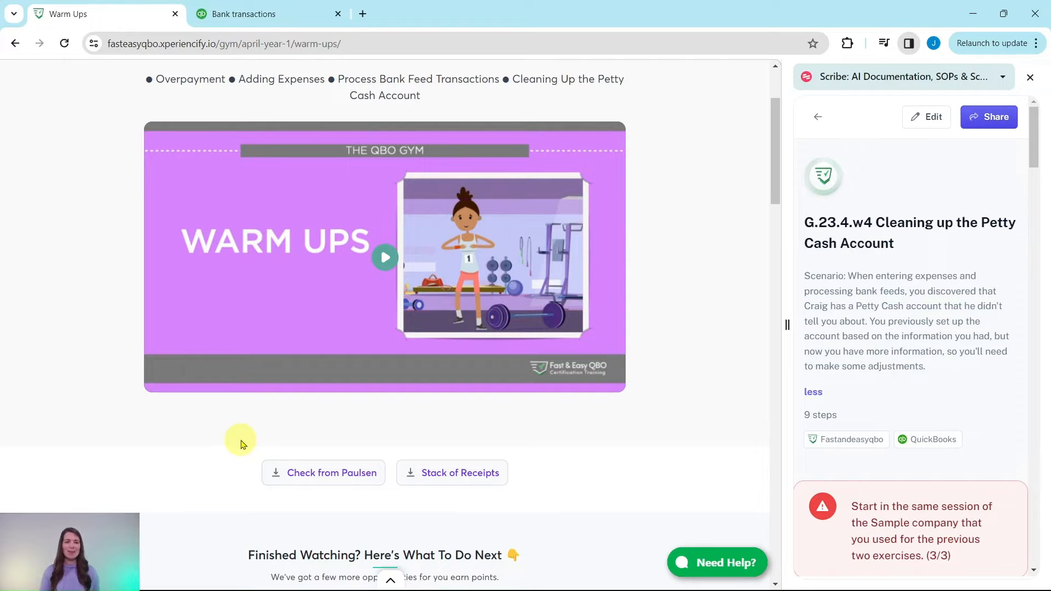
scroll(276, 422, "down", 6)
scroll(282, 403, "down", 2)
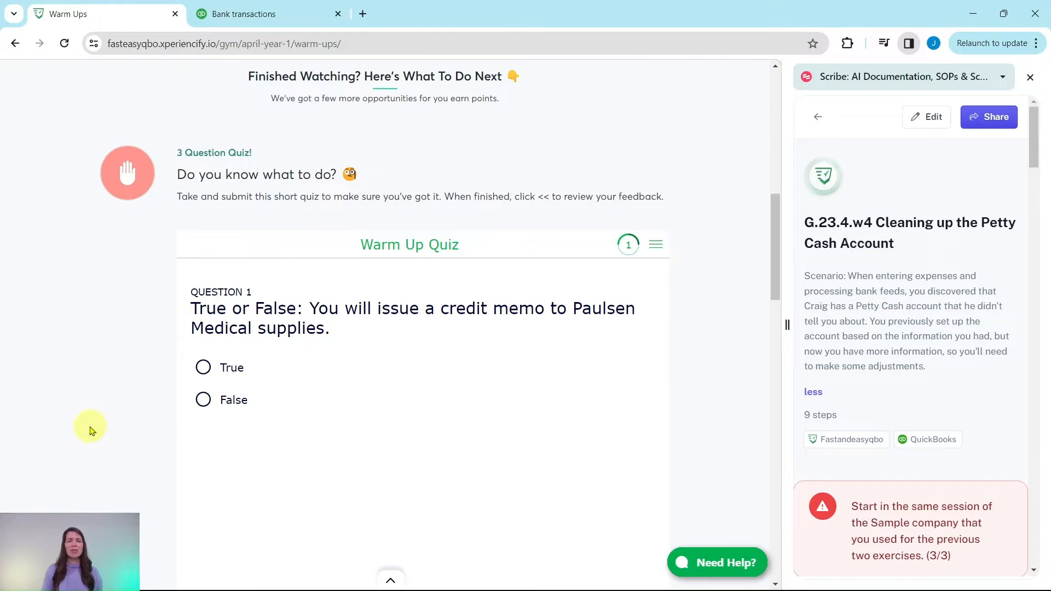
scroll(130, 334, "down", 4)
scroll(131, 328, "down", 7)
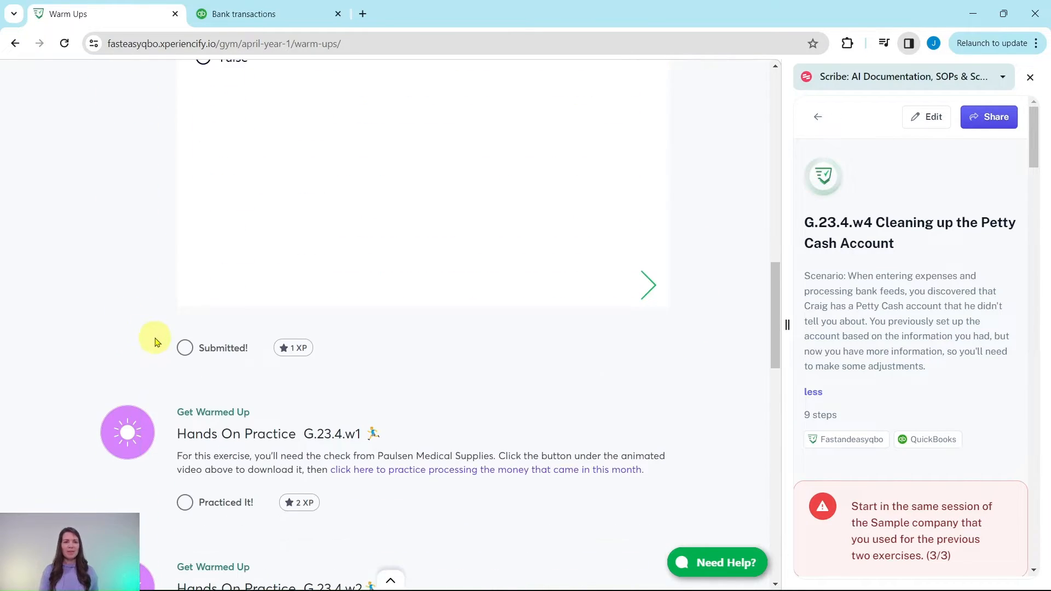
scroll(491, 392, "down", 8)
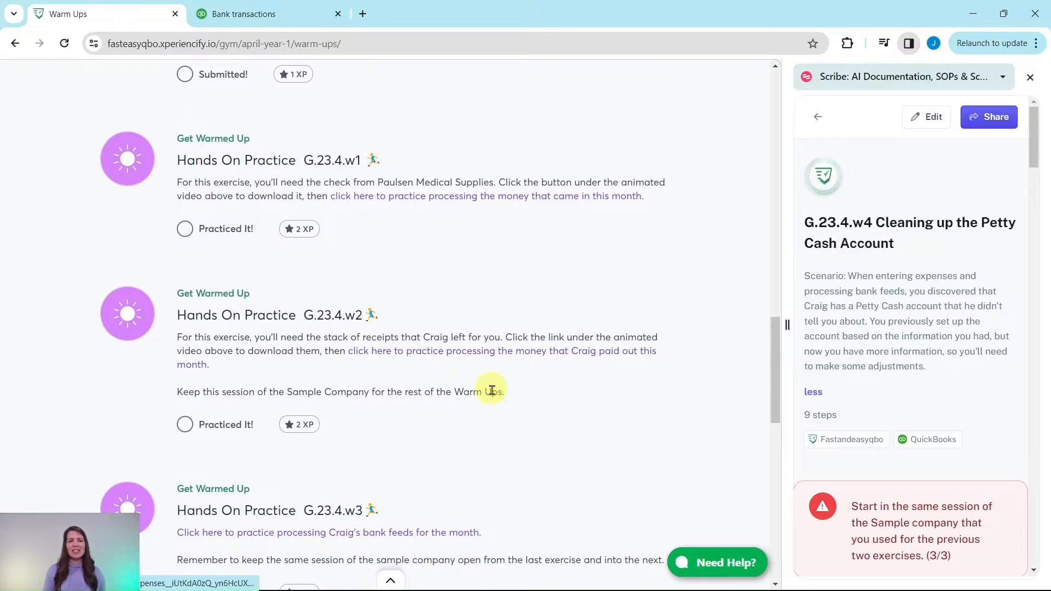
scroll(482, 422, "down", 3)
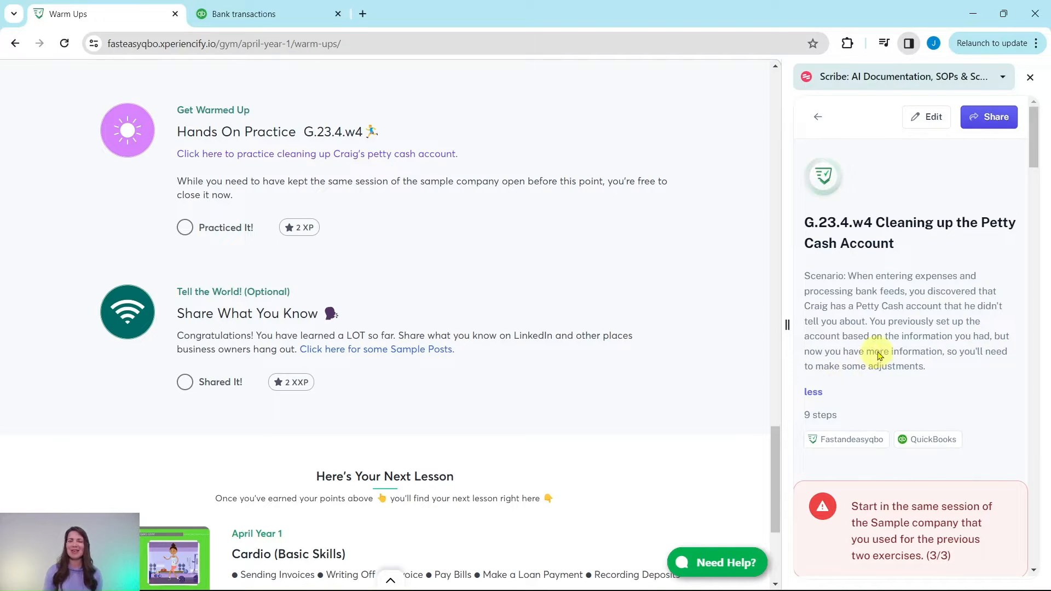
scroll(881, 345, "down", 5)
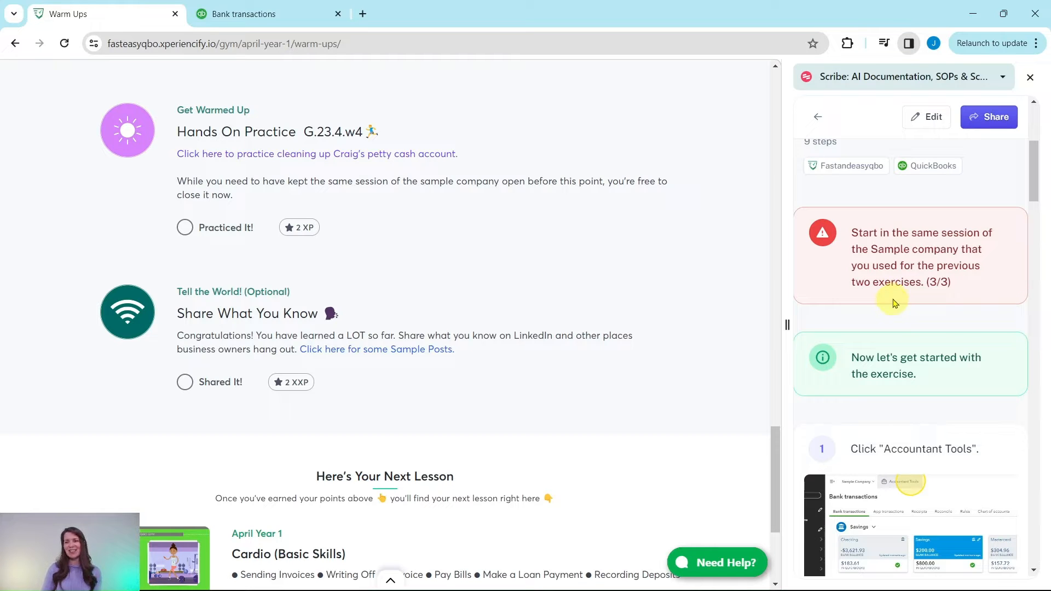
scroll(920, 258, "down", 5)
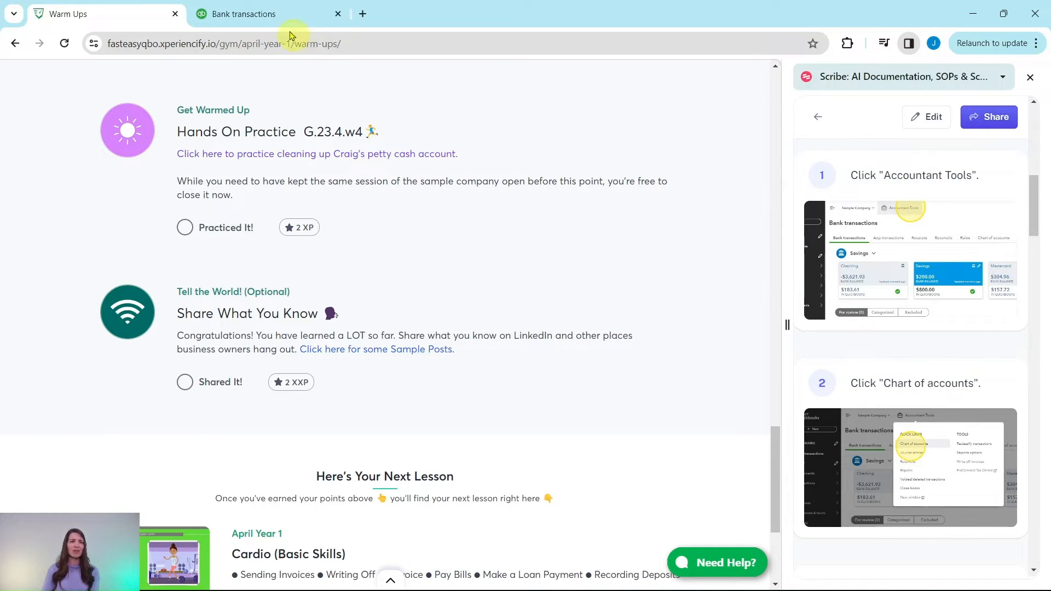
- Switch to QuickBooks and open the sample company's chart of accounts
left_click(269, 14)
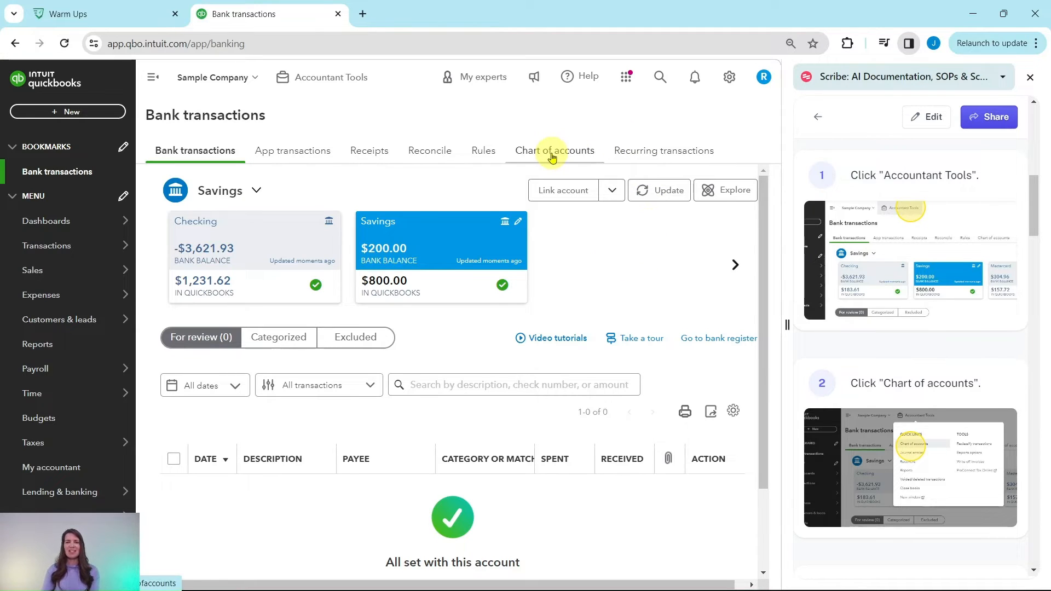
mouse_move(62, 247)
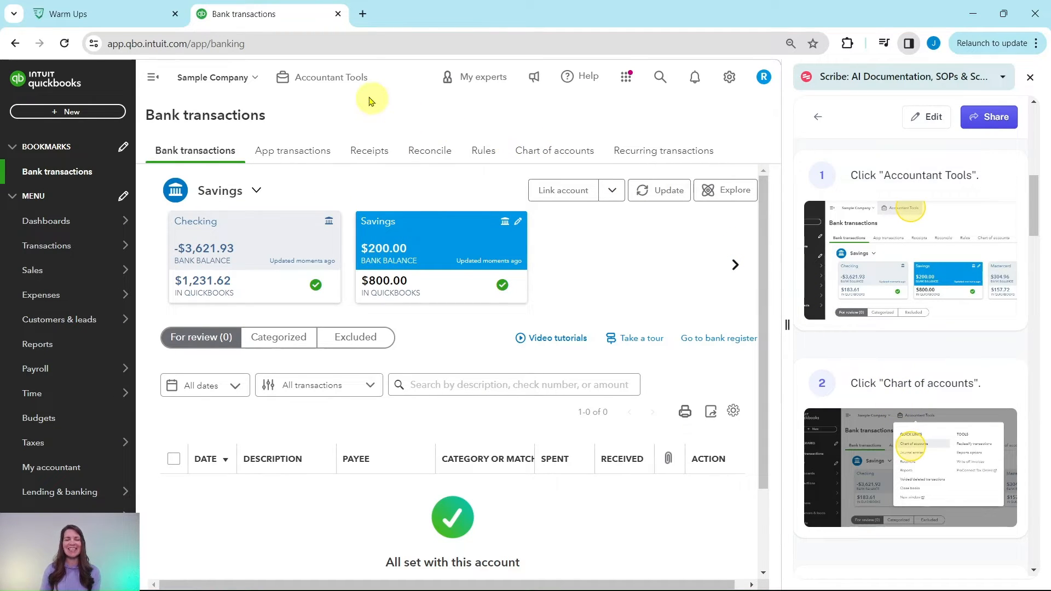
left_click(310, 88)
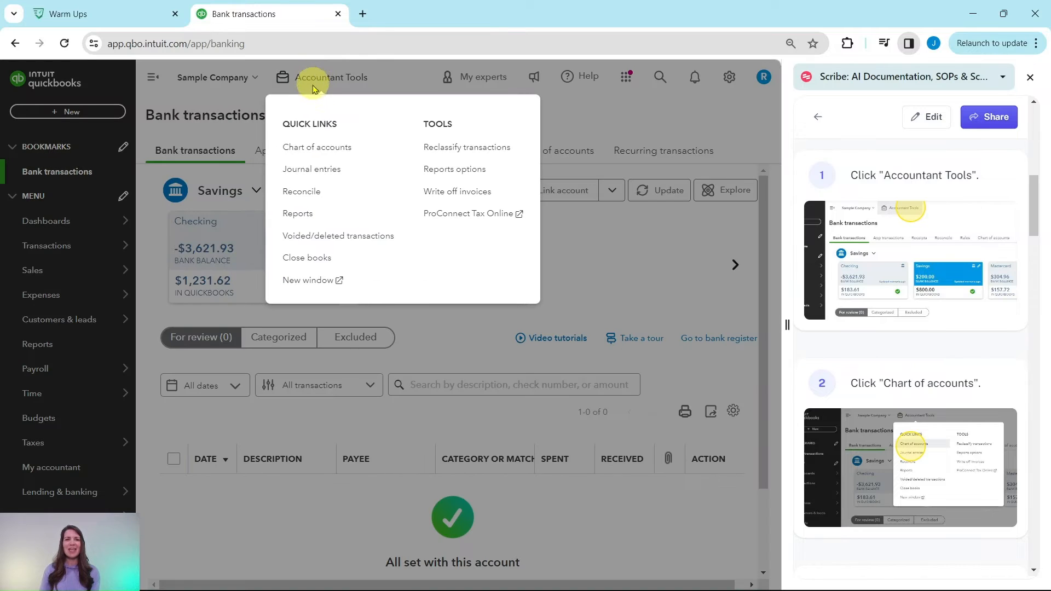
left_click(312, 149)
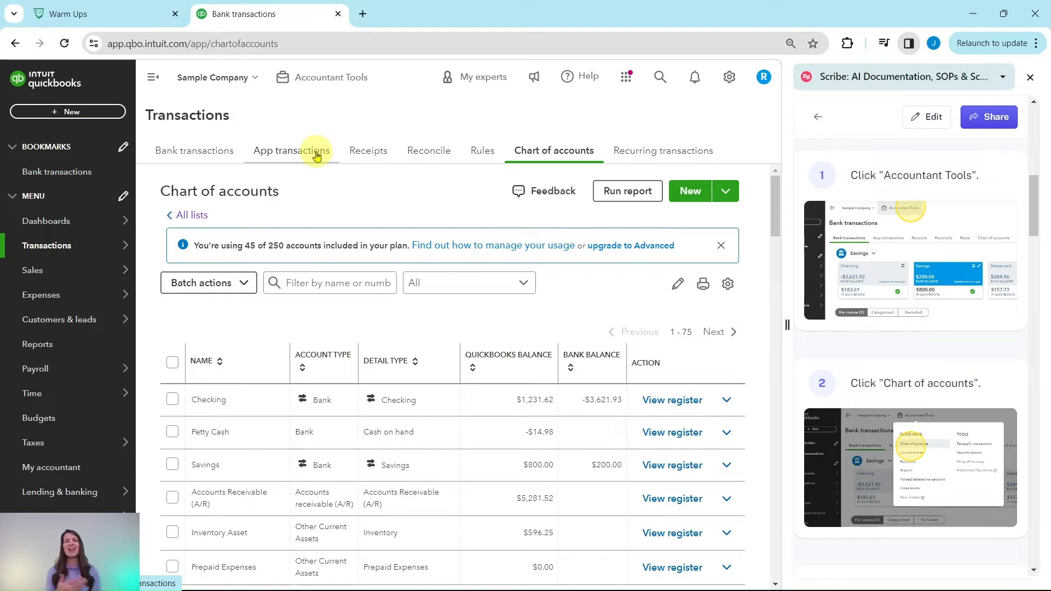
- Open the register of the Petty Cash account and dismiss the Register basics pop-up
scroll(890, 221, "down", 5)
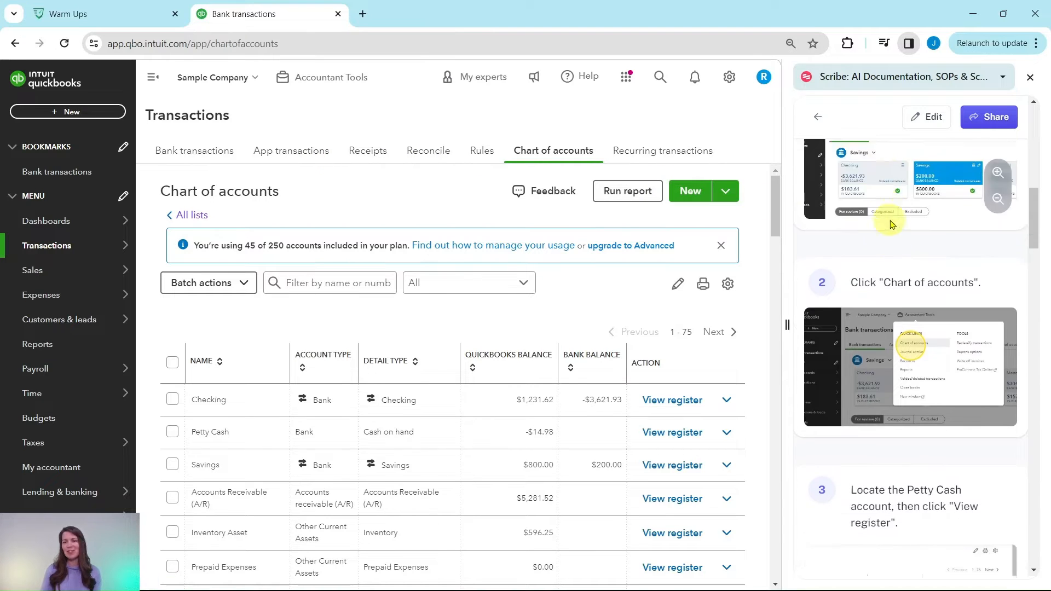
scroll(895, 221, "down", 2)
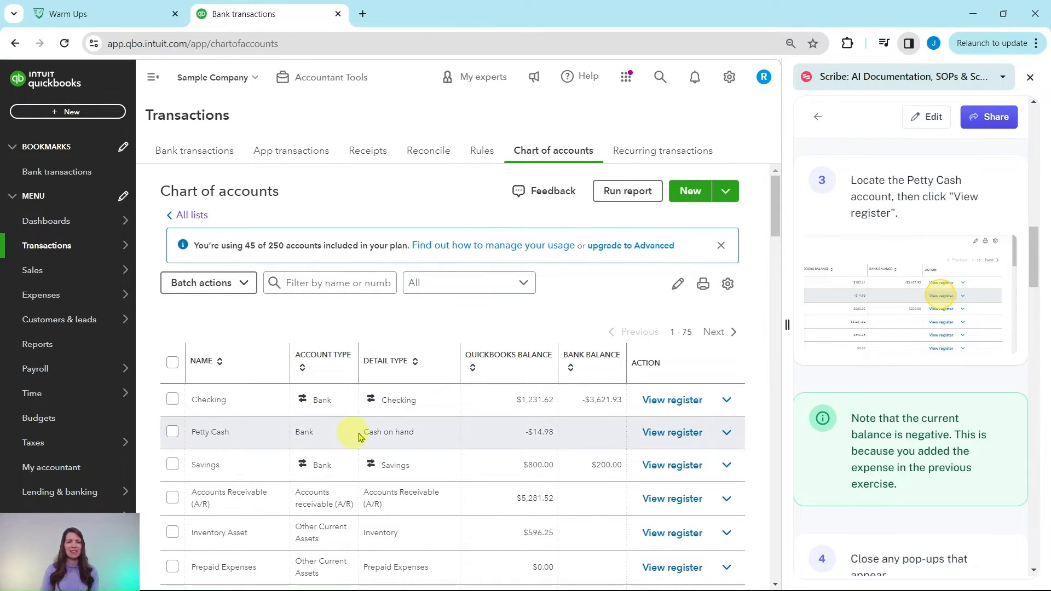
left_click(671, 435)
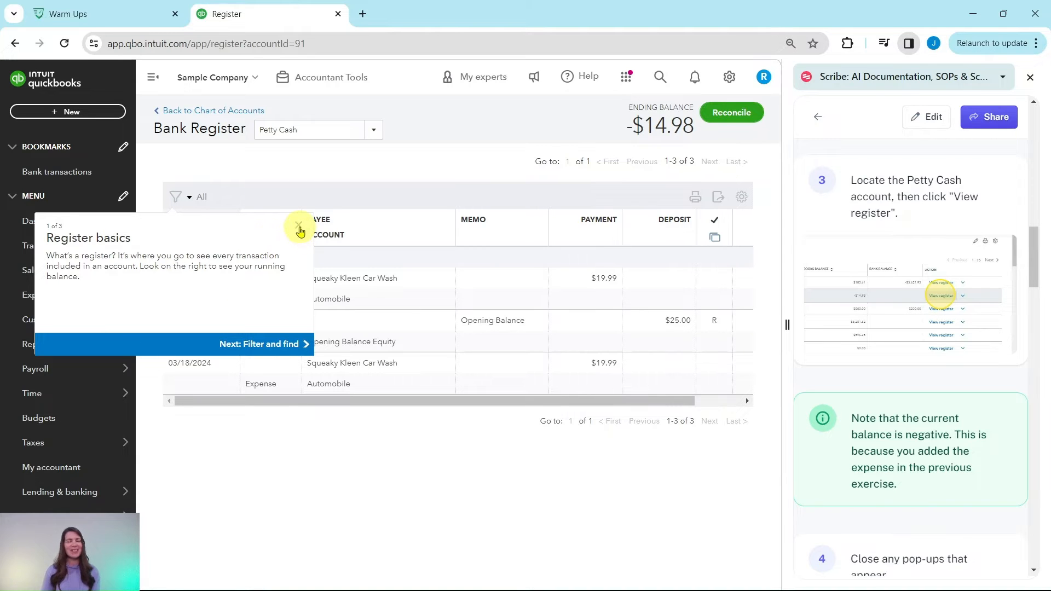
left_click(299, 226)
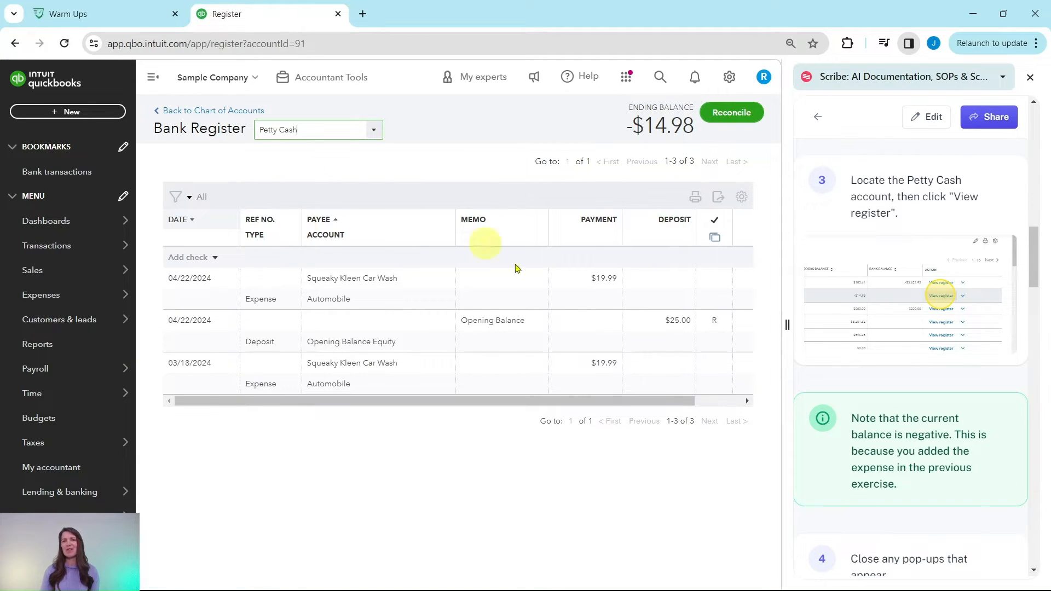
- Edit the Opening Balance Equity deposit in the Petty Cash register and set its date to 03/17/2024
scroll(899, 327, "down", 4)
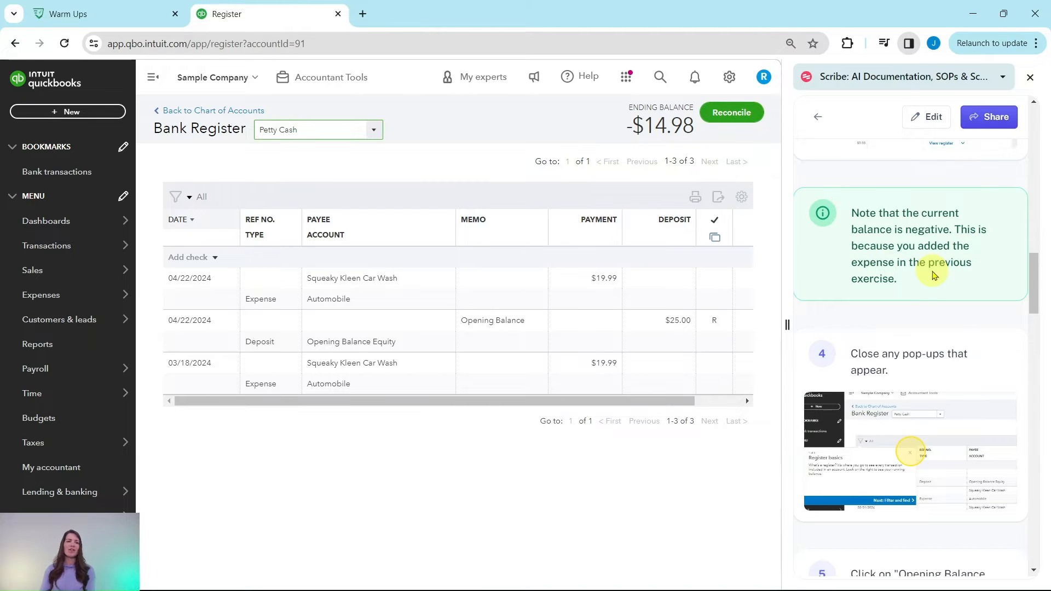
scroll(933, 271, "down", 6)
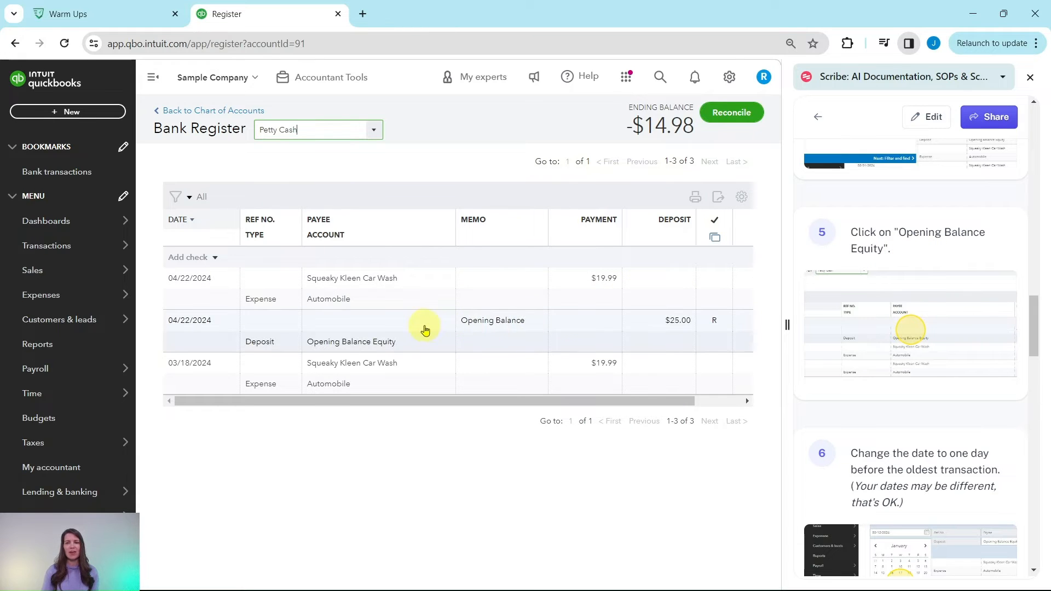
left_click(426, 324)
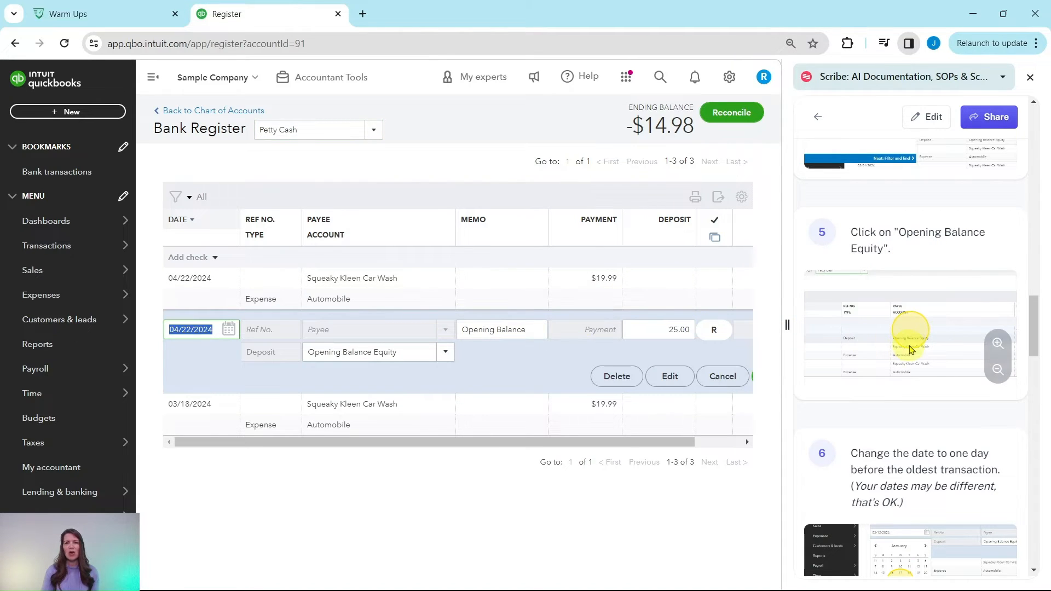
scroll(915, 350, "down", 2)
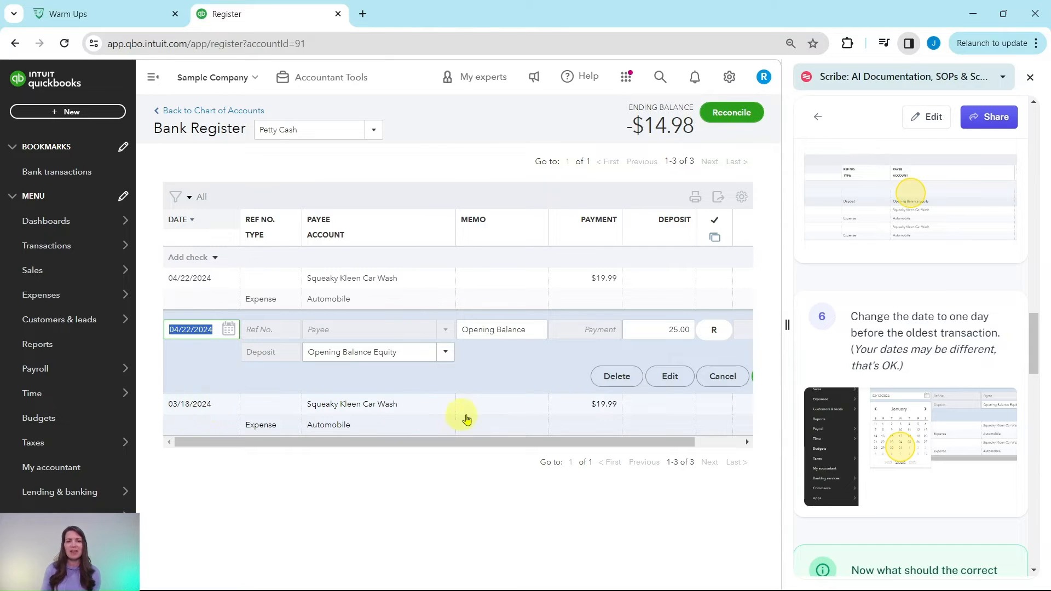
left_click(229, 330)
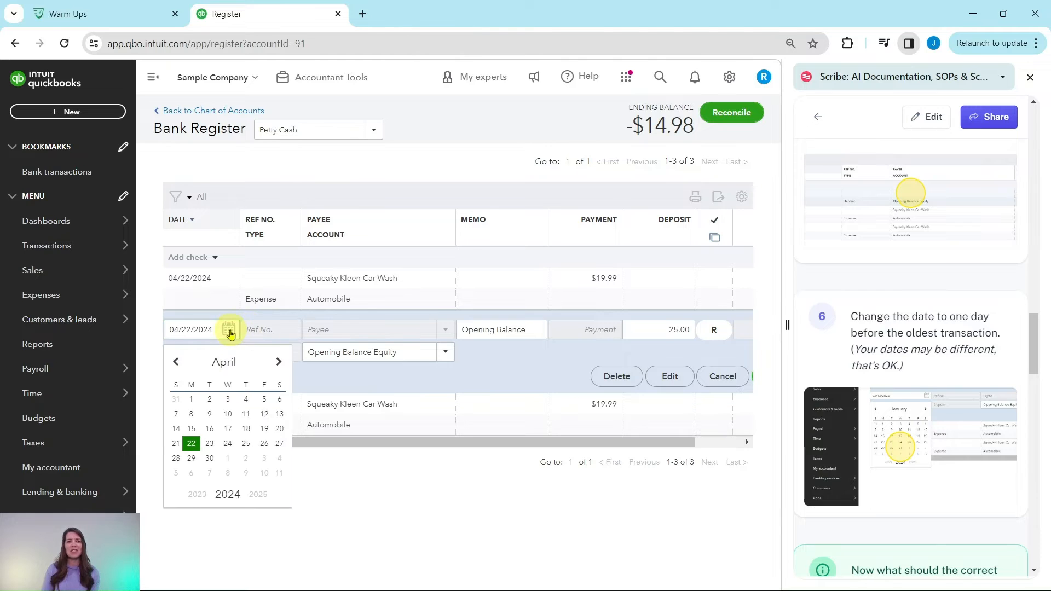
left_click(175, 362)
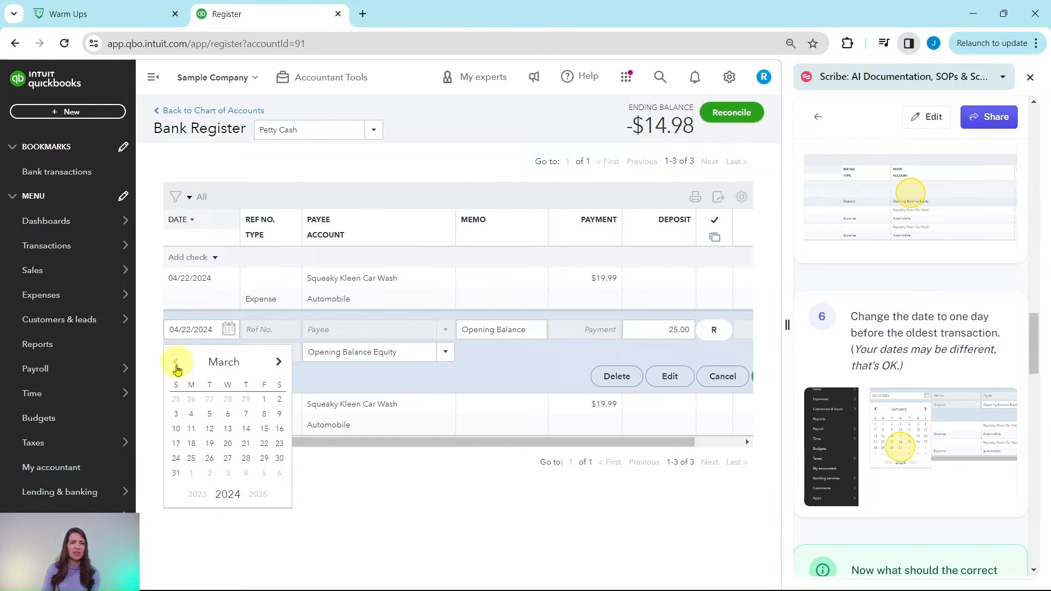
left_click(176, 444)
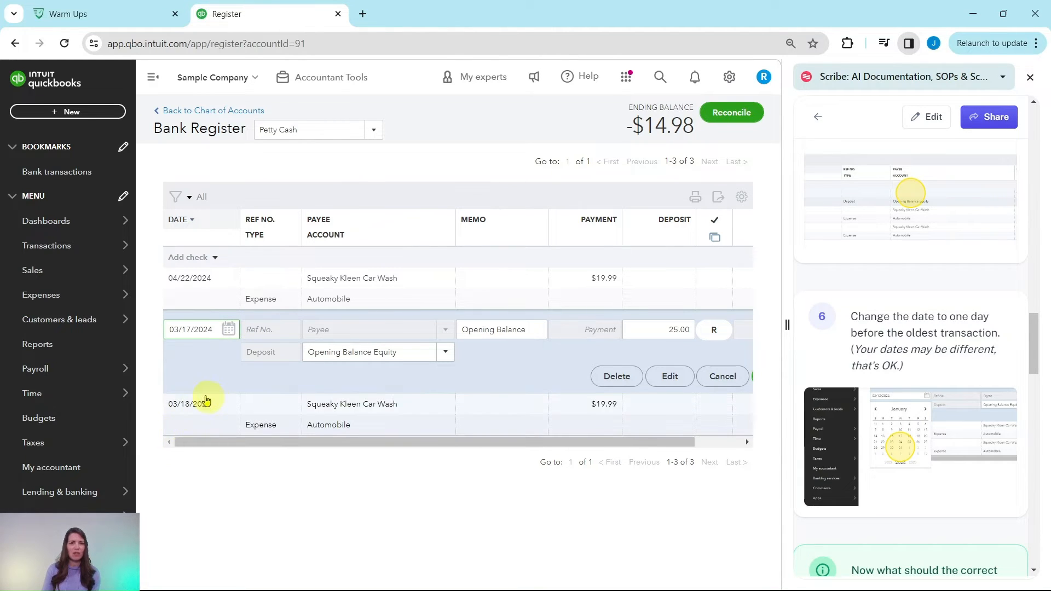
- Set the deposit amount of the Petty Cash opening balance entry to 44.99
scroll(851, 394, "down", 5)
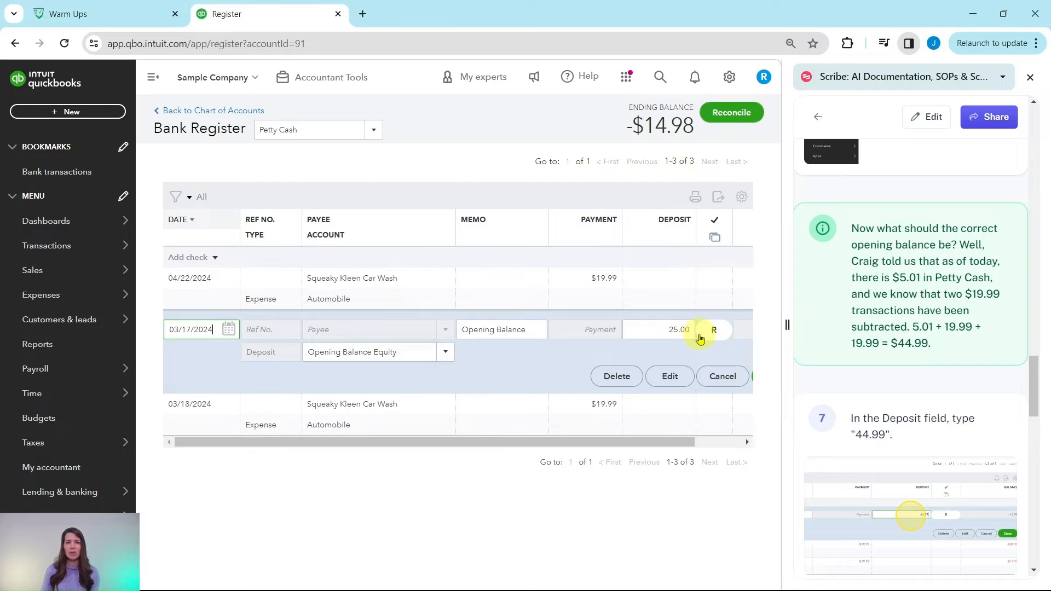
left_click(674, 334)
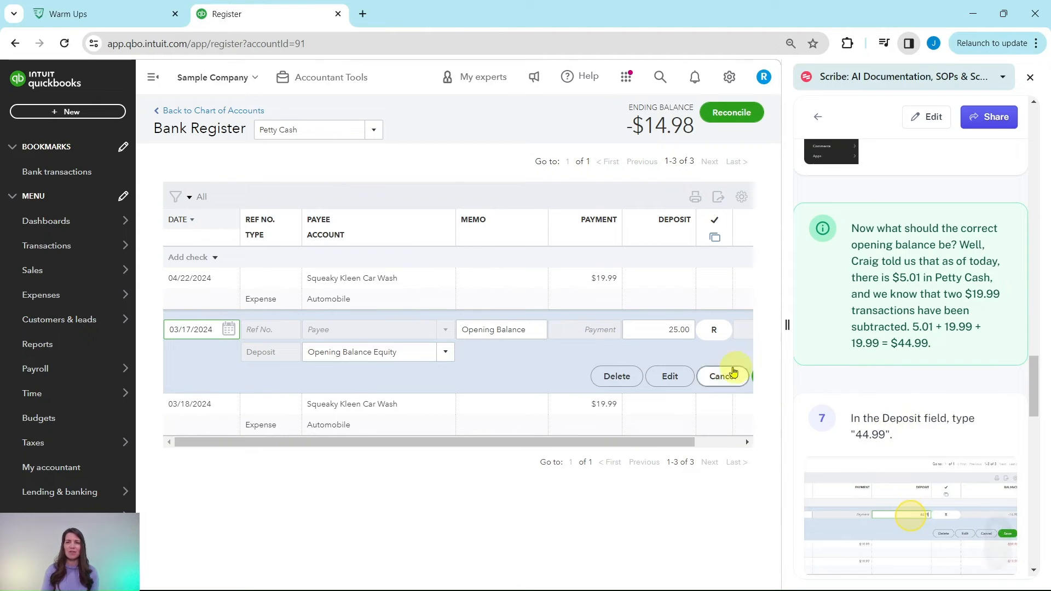
left_click(681, 329)
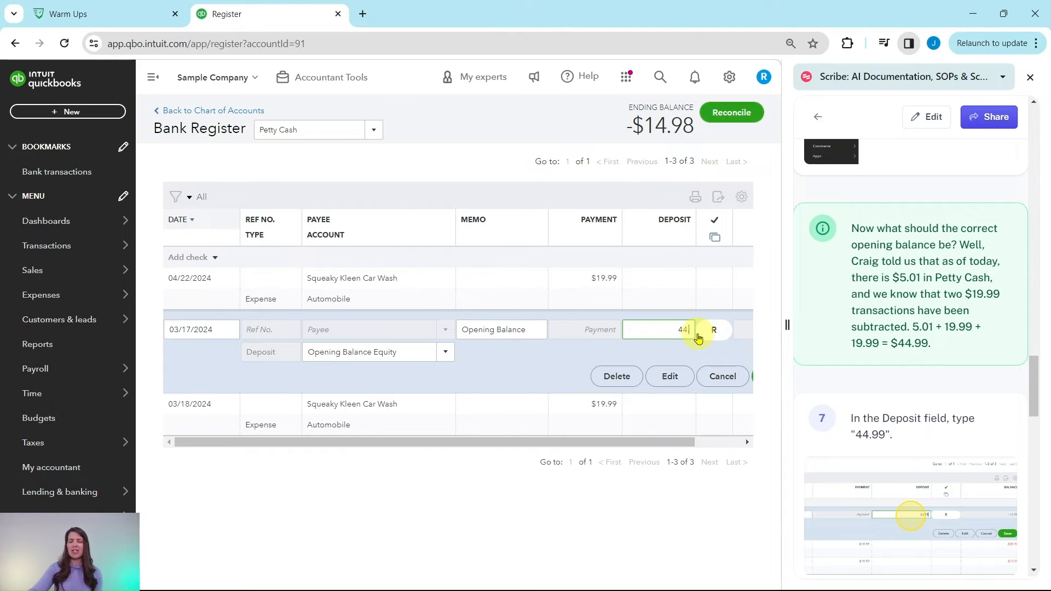
- Save the edited opening balance deposit, accepting the modification of a reconciled transaction, and read the guide's closing note
scroll(925, 257, "down", 5)
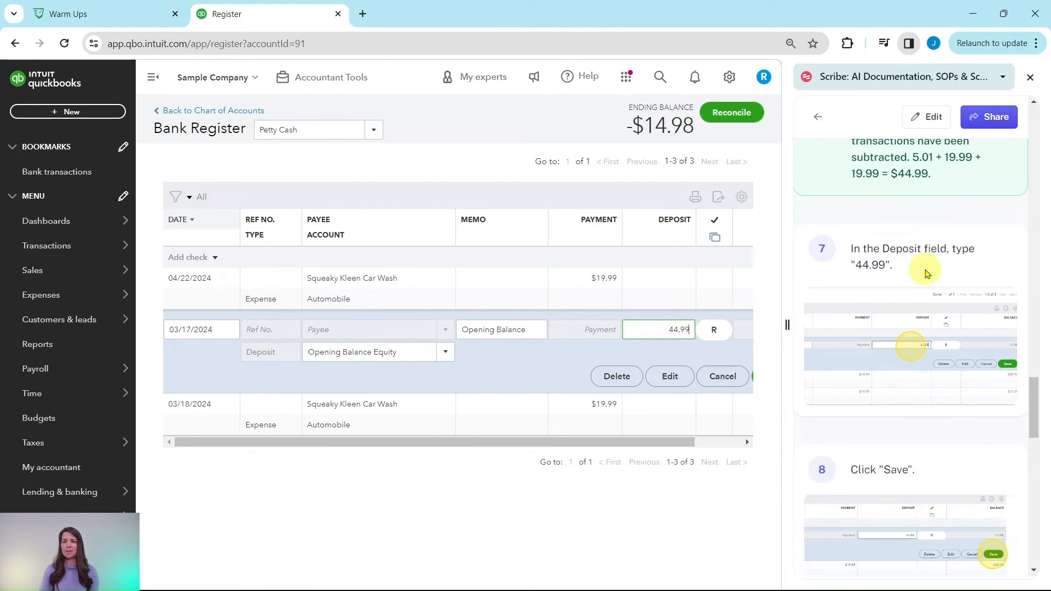
scroll(925, 268, "down", 3)
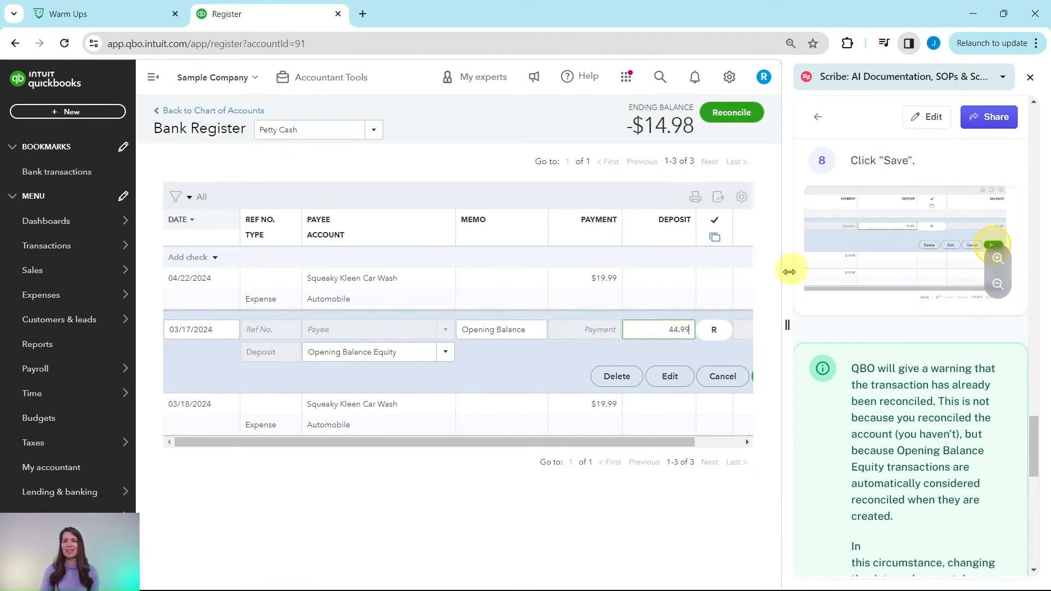
left_click_drag(675, 449, 737, 441)
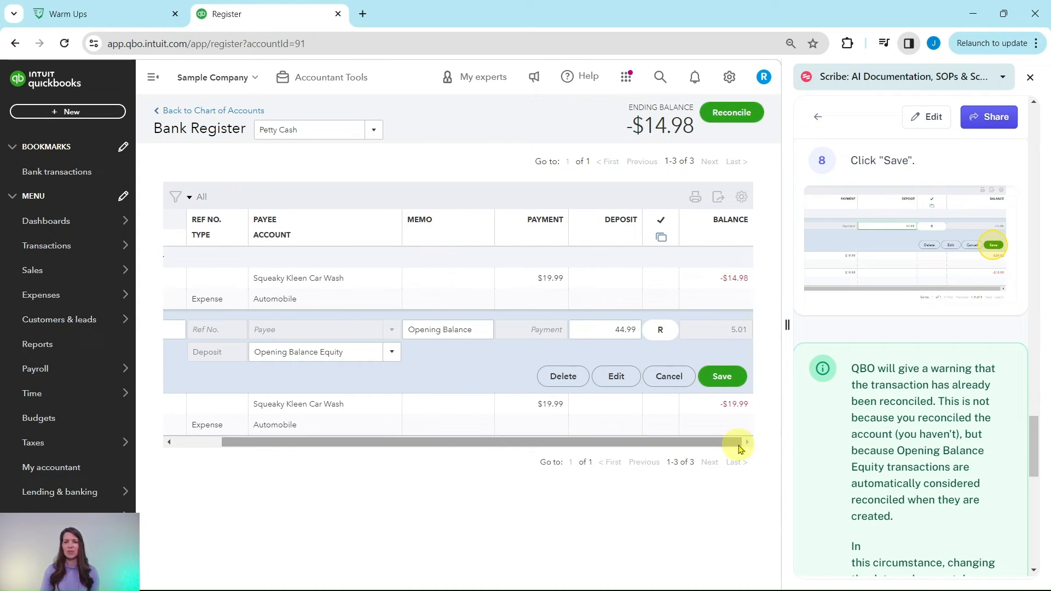
left_click(723, 378)
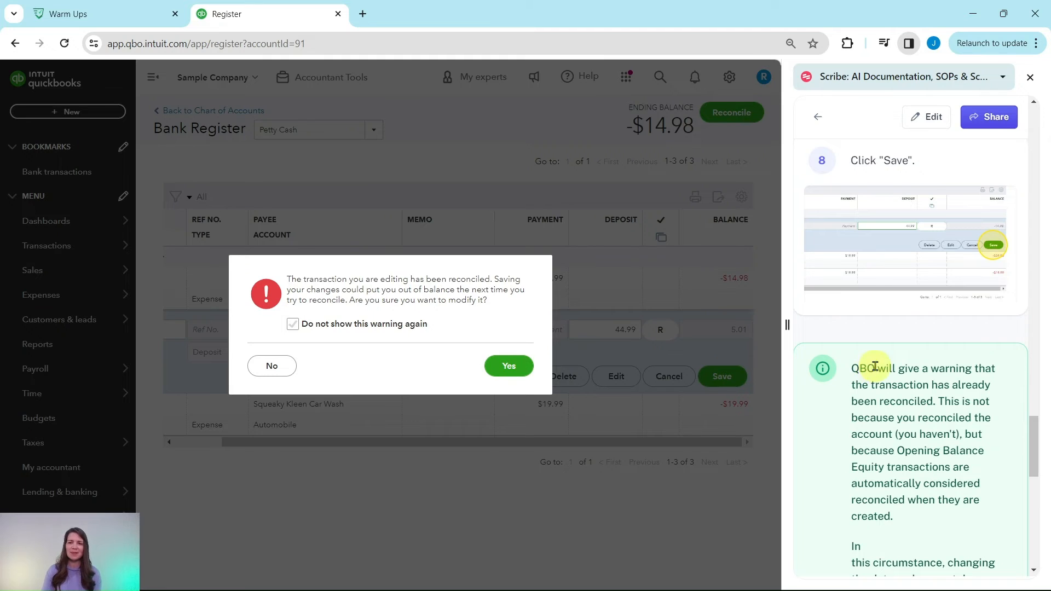
scroll(873, 367, "down", 3)
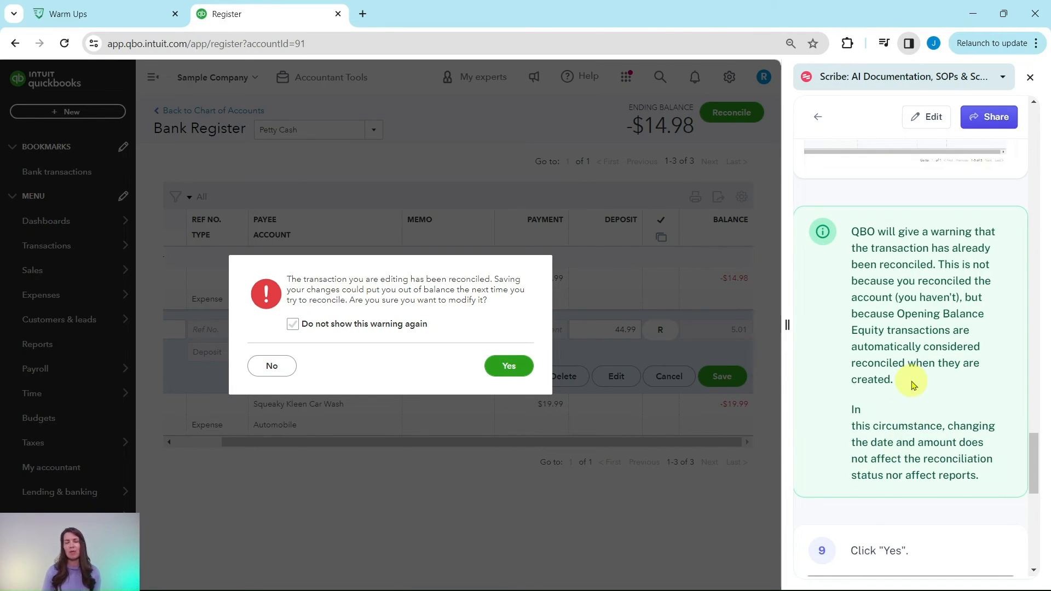
scroll(916, 416, "down", 6)
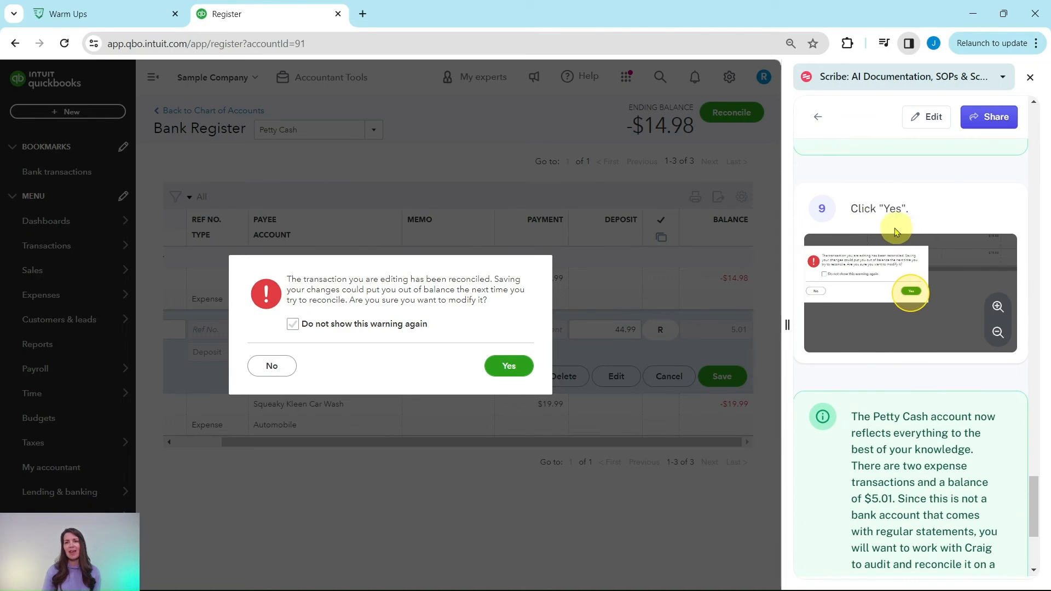
left_click(508, 365)
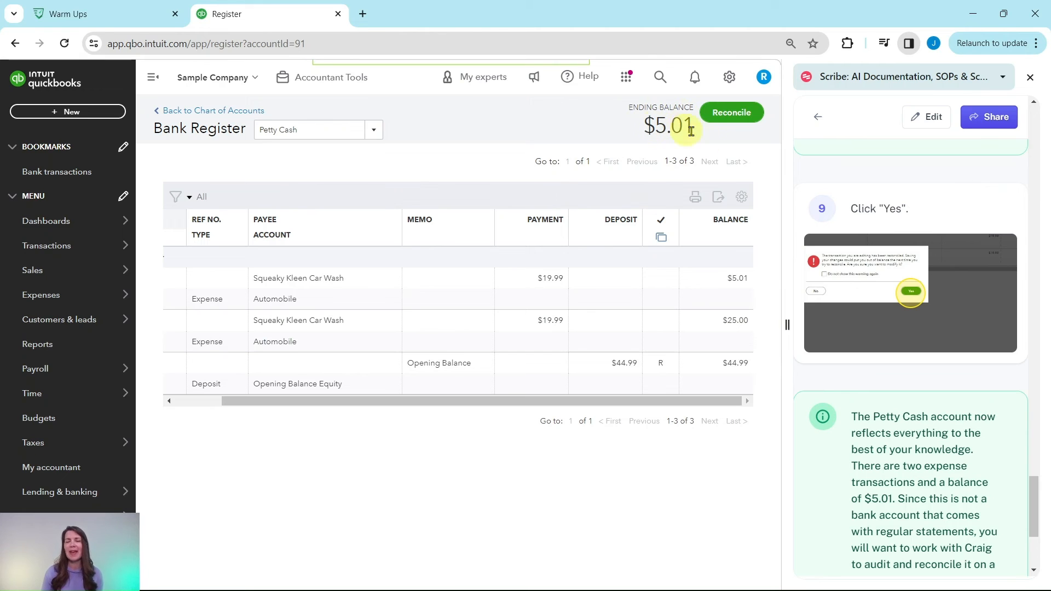
scroll(873, 326, "down", 4)
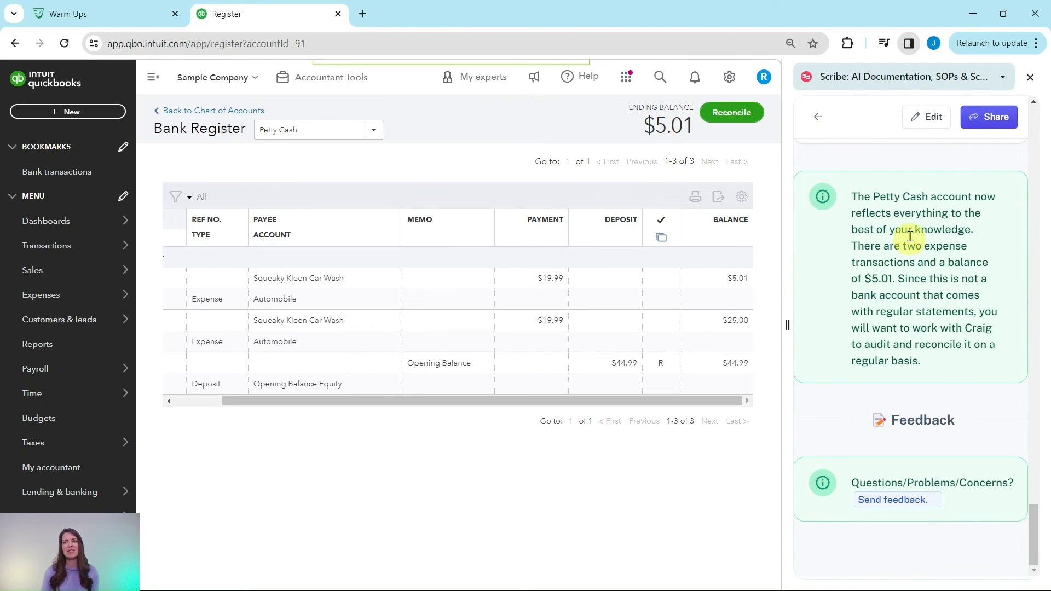